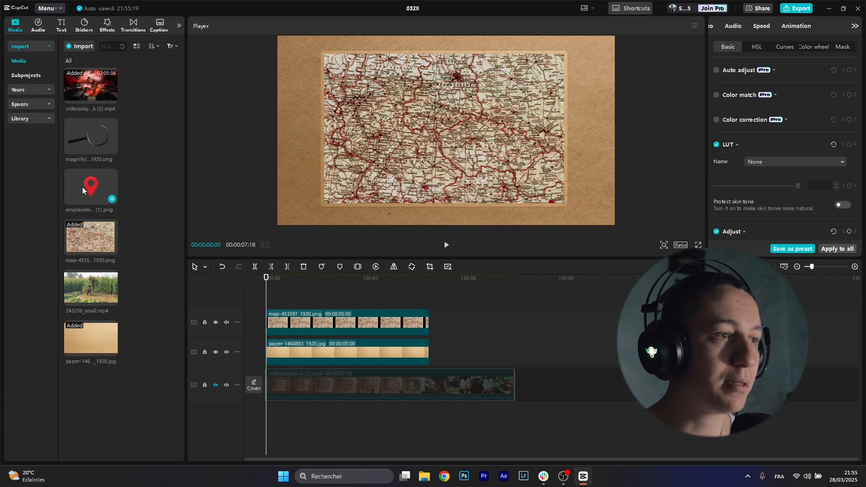
Step: Add the red pin image above the map, scaled to 34% at X 737, Y 783
left_click_drag(82, 189, 266, 298)
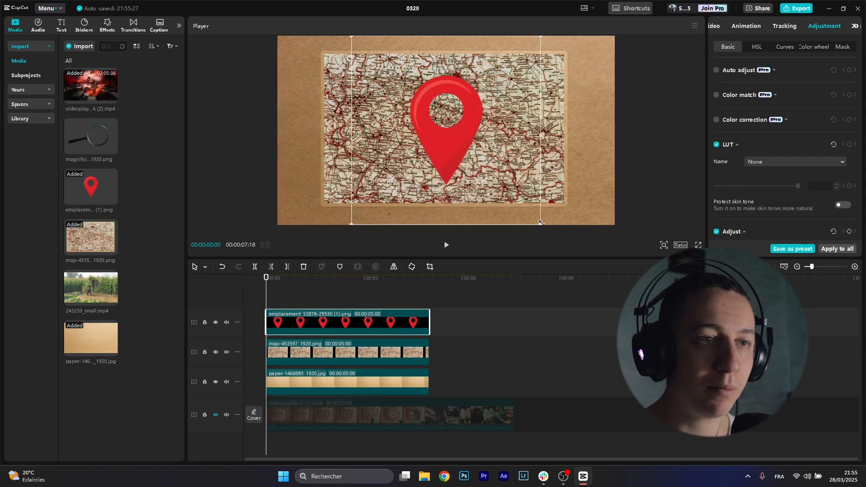
scroll(449, 141, "down", 3)
left_click_drag(450, 141, 512, 73)
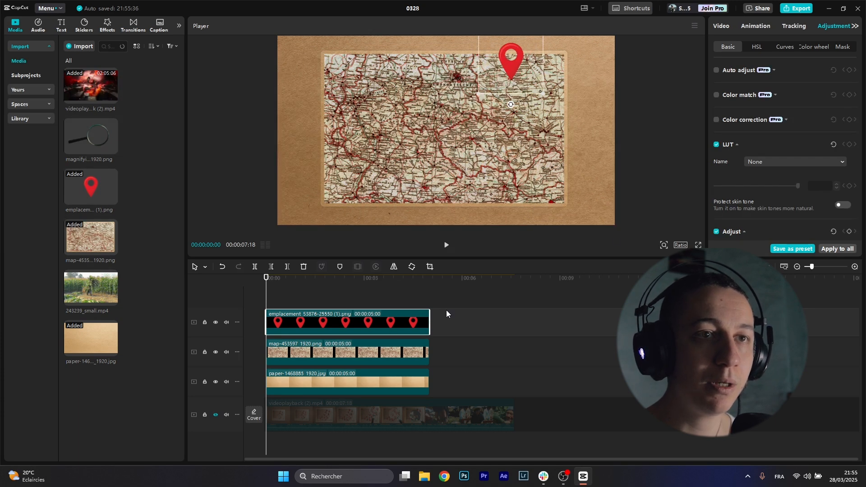
Step: Give the pin the Zoom In entrance animation, then reselect the pin clip
left_click(754, 28)
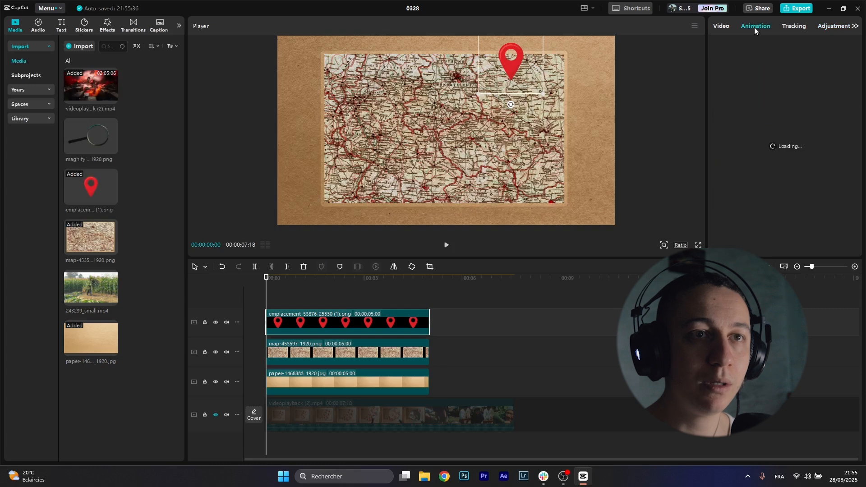
scroll(811, 180, "down", 2)
left_click(833, 194)
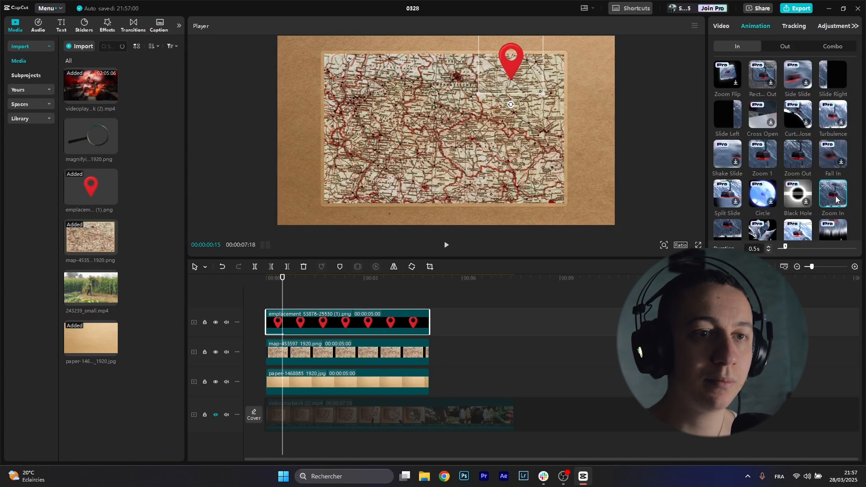
left_click(518, 296)
left_click(321, 324)
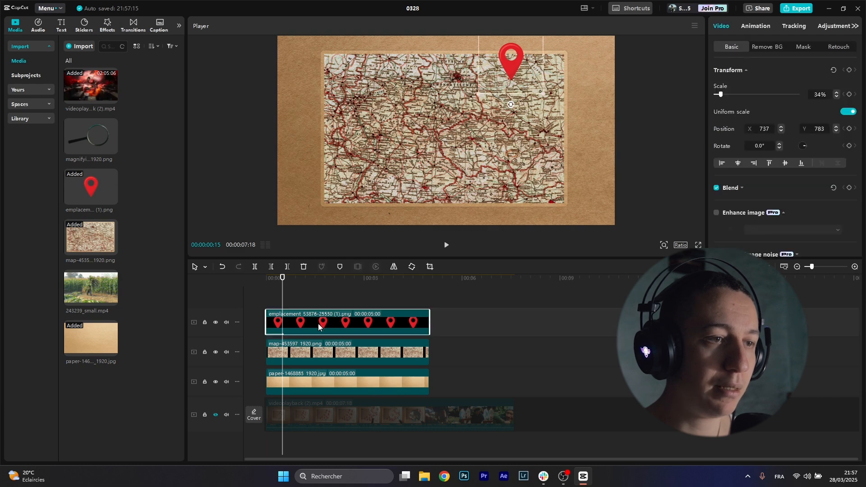
Step: Duplicate the pin twice, placing copies on the map's left and lower centre with staggered starts
key("ctrl+c")
key("ctrl+v")
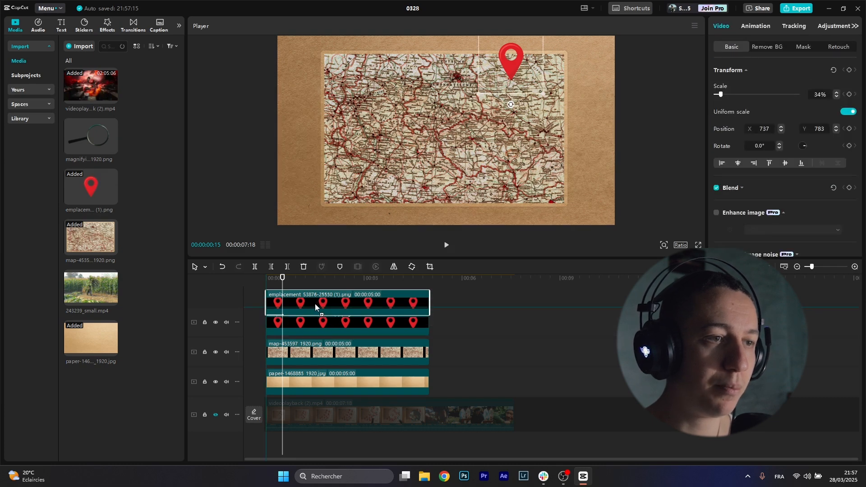
left_click_drag(499, 74, 361, 130)
left_click_drag(334, 88, 346, 95)
left_click_drag(266, 322, 272, 322)
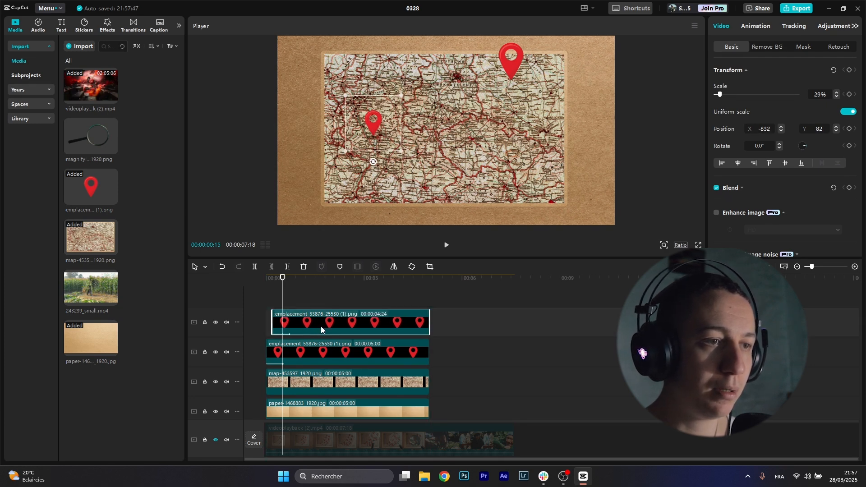
left_click_drag(330, 326, 332, 303)
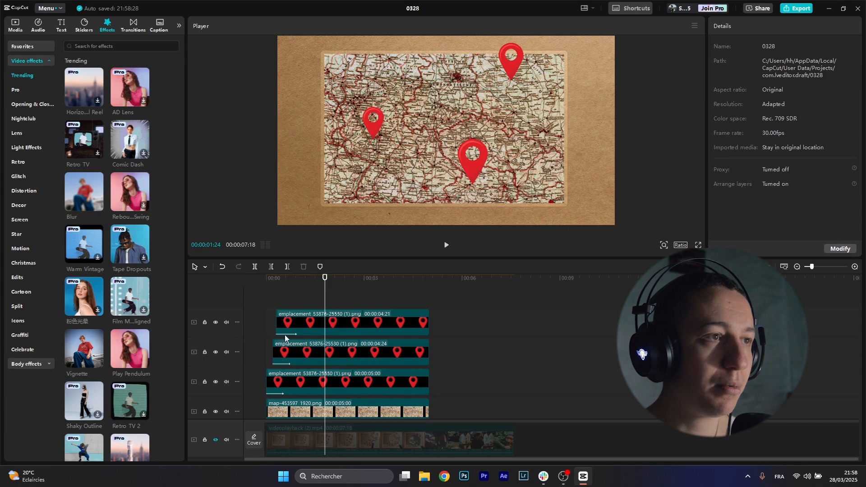
Step: Apply Play Pendulum to the pins with Twist 0, Strength 19 and a slower swing speed
left_click_drag(125, 361, 316, 323)
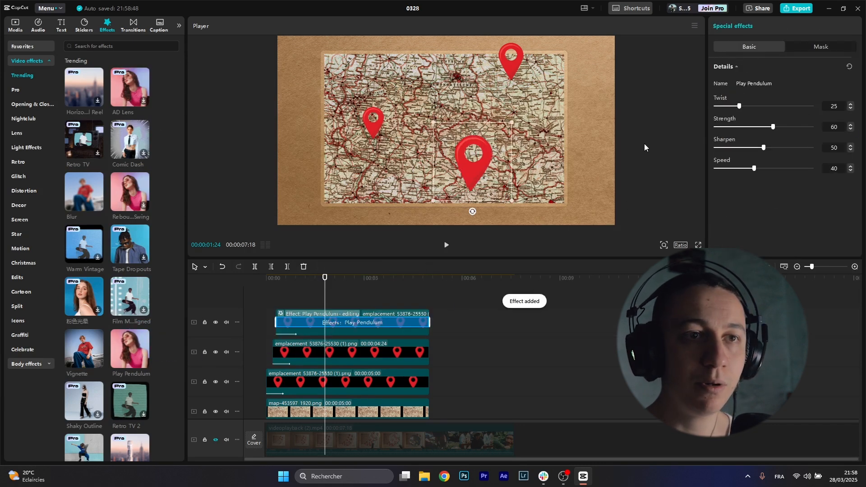
left_click_drag(738, 106, 715, 107)
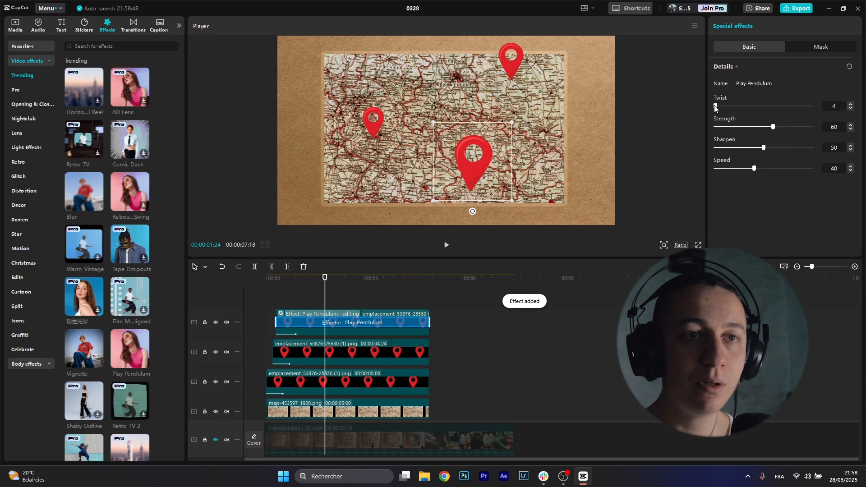
left_click(733, 127)
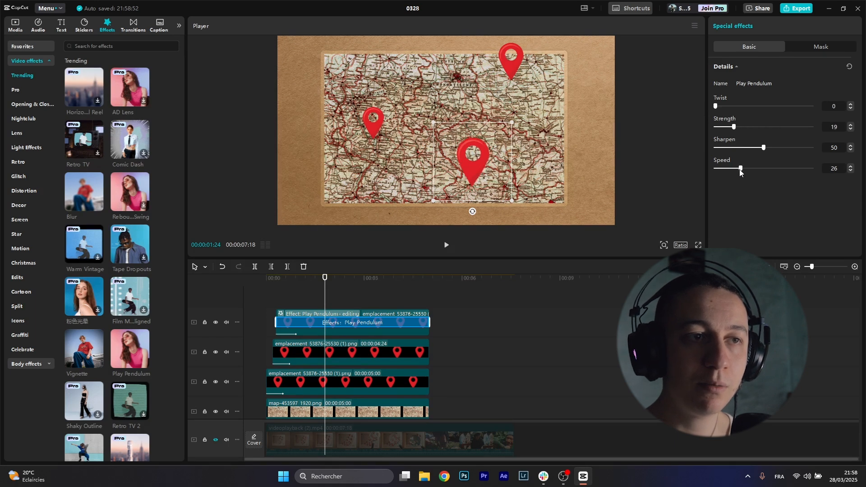
left_click_drag(729, 169, 728, 169)
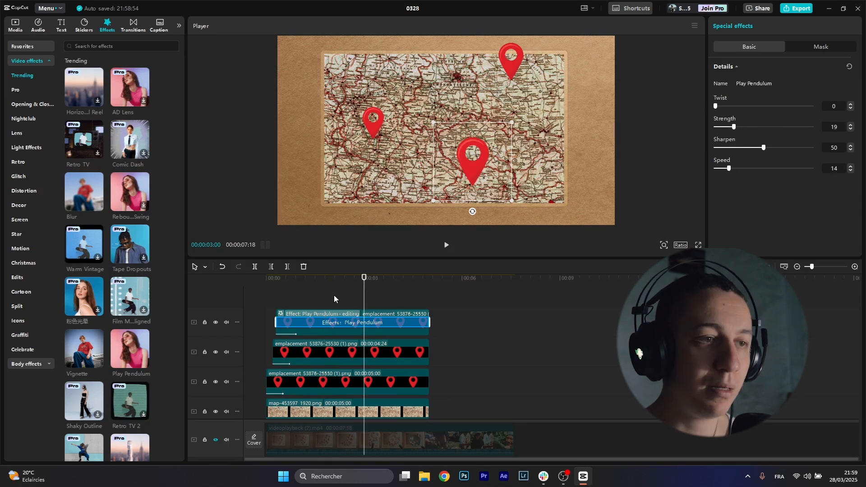
left_click_drag(350, 283, 266, 288)
left_click(259, 300)
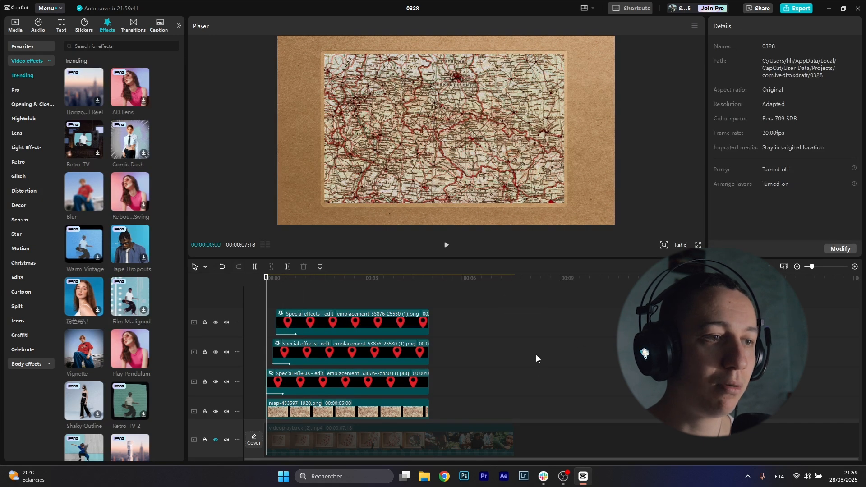
Step: Add the magnifying-glass image on a new top track above the pins and tilt it
key("space")
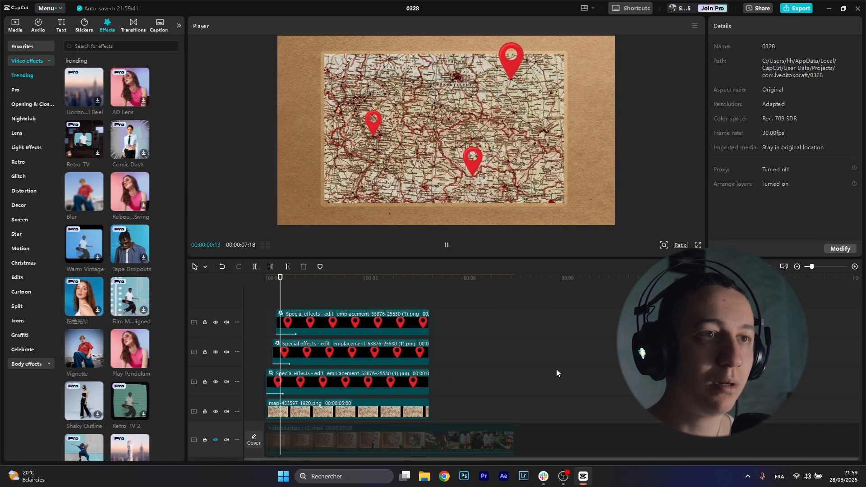
key("space")
left_click(15, 25)
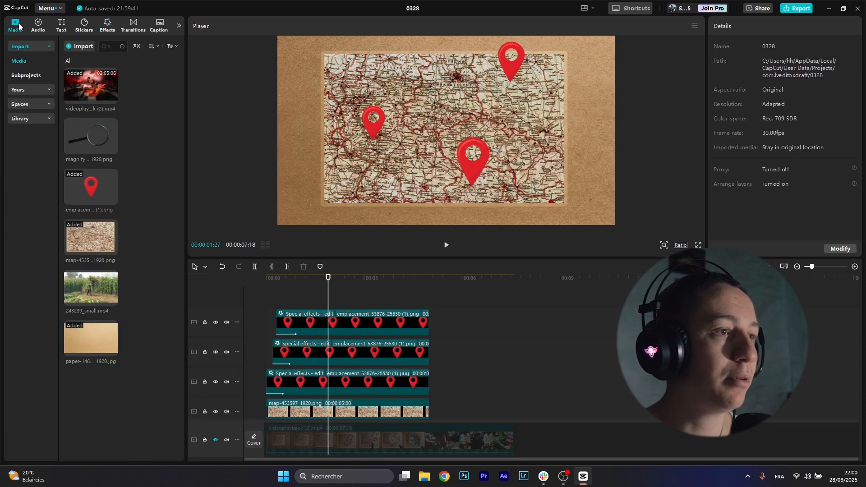
left_click_drag(83, 148, 327, 298)
left_click_drag(447, 215, 603, 121)
left_click_drag(373, 282, 351, 283)
Step: Keyframe the magnifier at the map's centre, then off the left edge at an earlier time
left_click(369, 322)
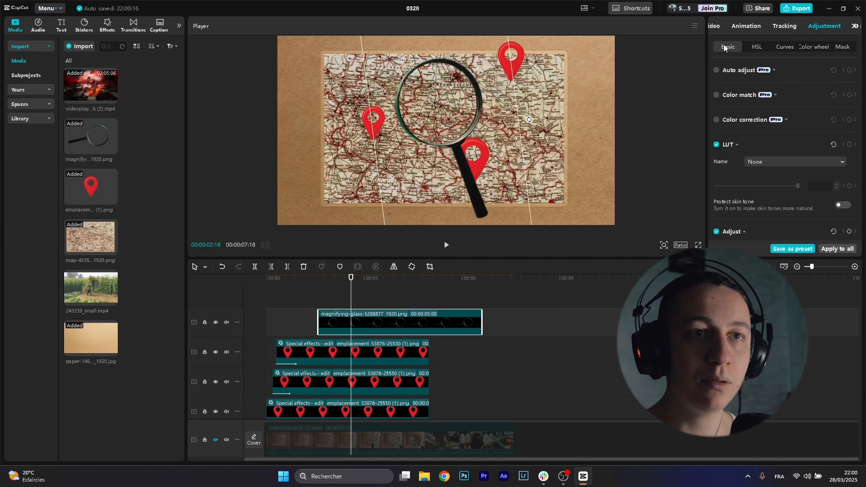
left_click(716, 26)
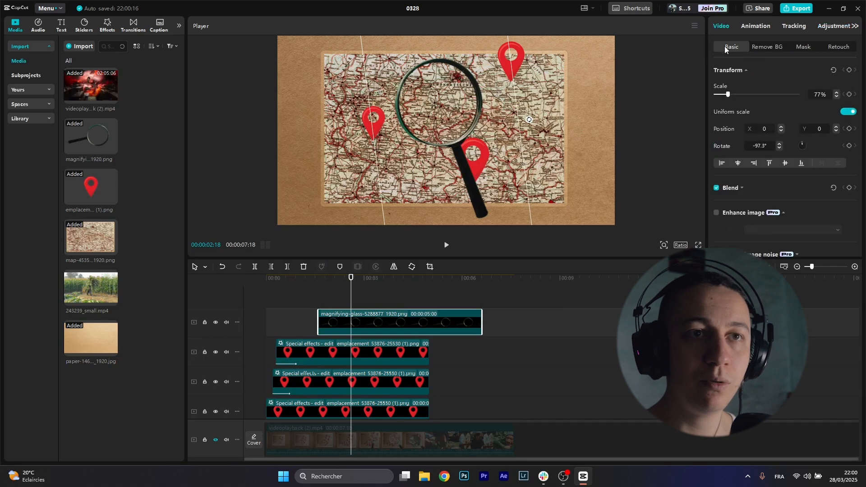
left_click(850, 71)
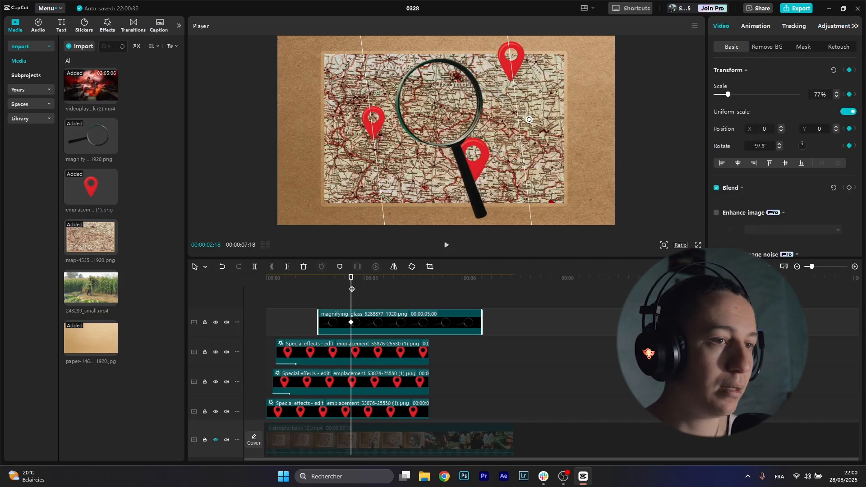
left_click_drag(350, 287, 318, 289)
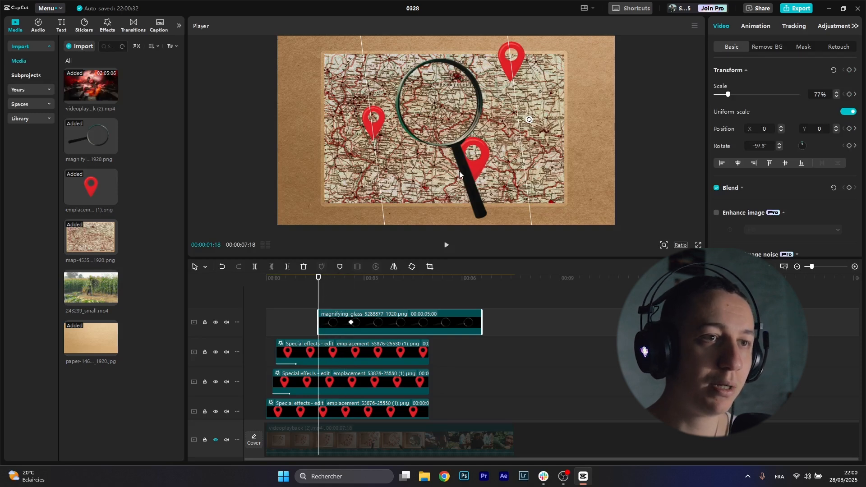
left_click_drag(459, 170, 221, 153)
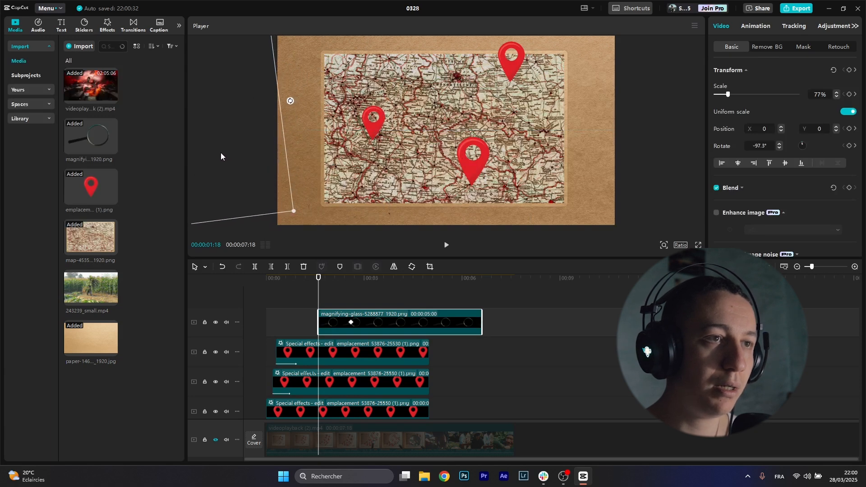
Step: Shift the magnifier clip earlier and set its off-screen angle to -97.3°
left_click(276, 278)
left_click_drag(342, 324, 311, 323)
left_click(313, 323)
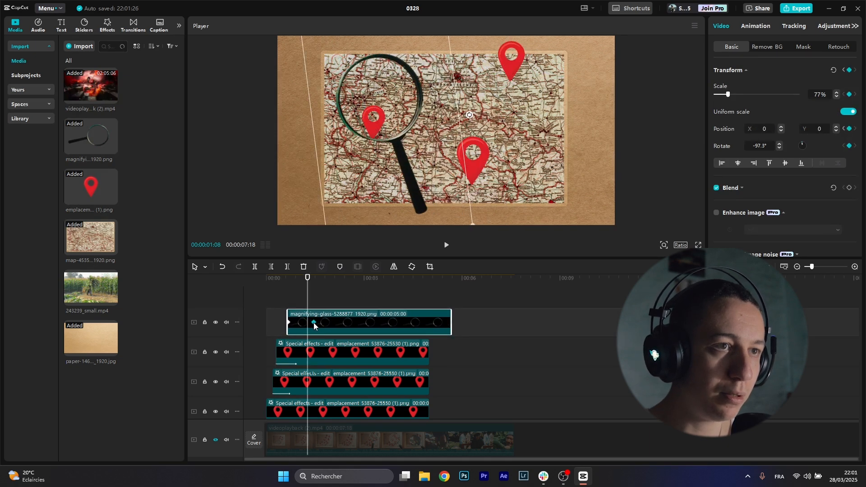
left_click_drag(308, 302, 287, 303)
left_click_drag(290, 101, 286, 141)
Step: Replay the animation from the start to check the magnifier's slide-in
left_click(221, 292)
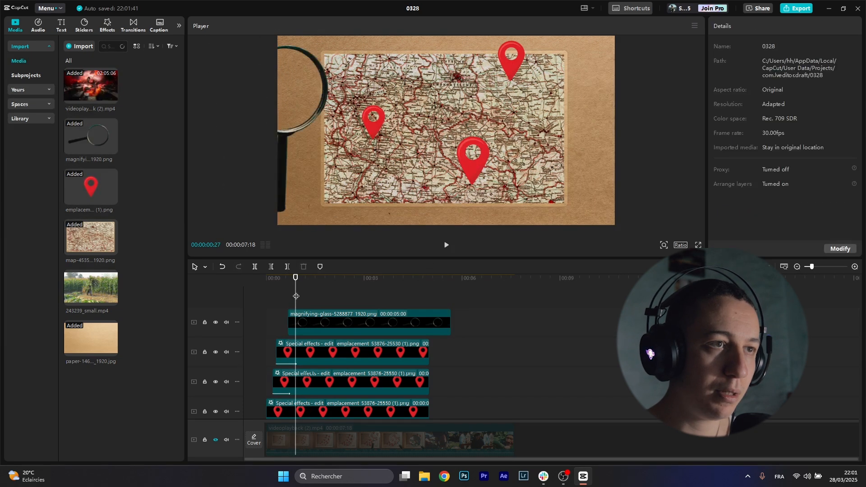
key("Home")
key("space")
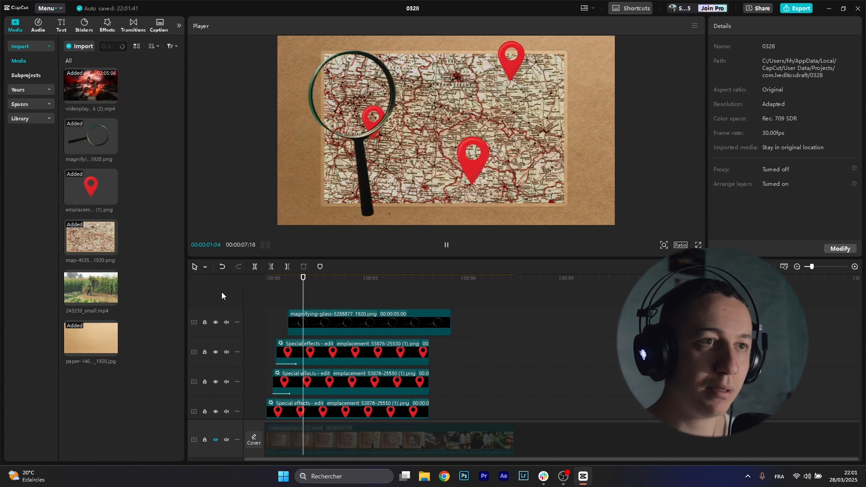
key("space")
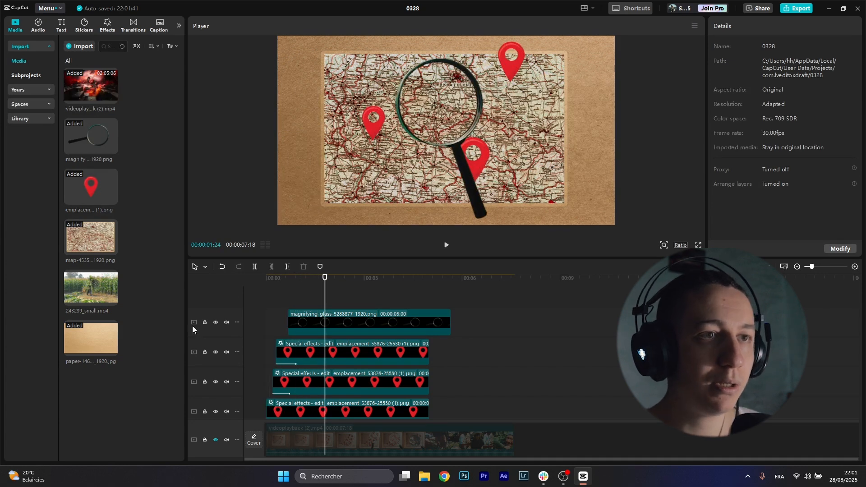
Step: Keyframe the magnifier gliding over the top-right pin, then down over the lower pin
left_click(313, 310)
left_click_drag(314, 310, 338, 315)
left_click_drag(489, 150, 512, 108)
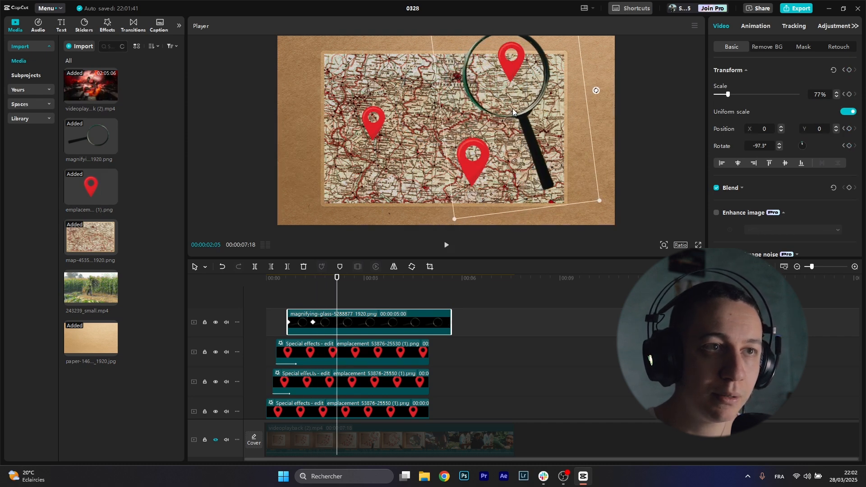
left_click_drag(336, 297, 379, 297)
left_click_drag(523, 102, 464, 198)
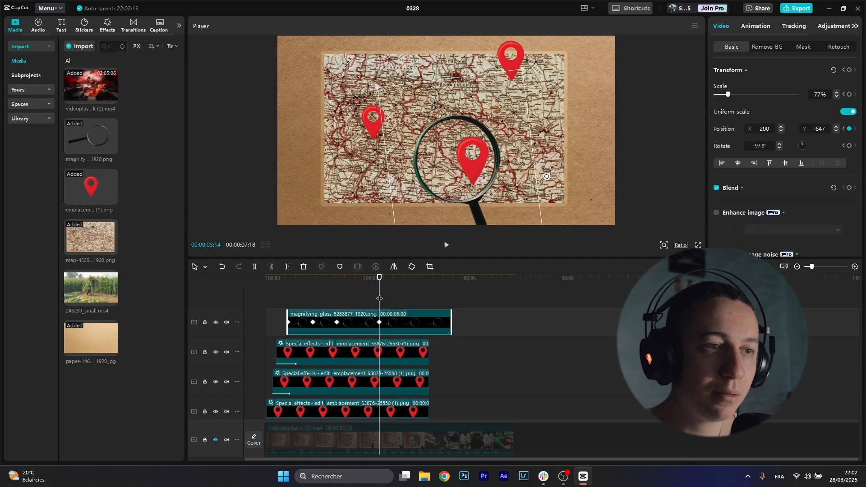
left_click_drag(381, 298, 418, 297)
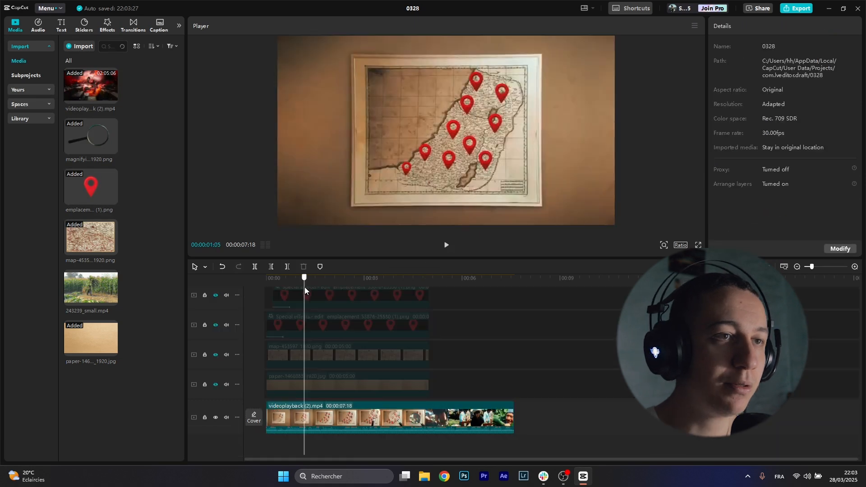
Step: Combine the pin, map and paper layers into Compound clip1 under the magnifier
left_click_drag(305, 291, 374, 307)
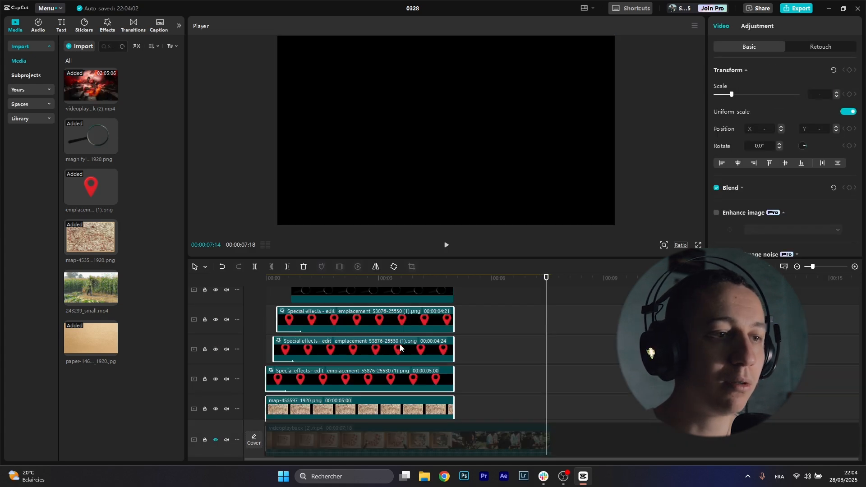
scroll(366, 366, "up", 1)
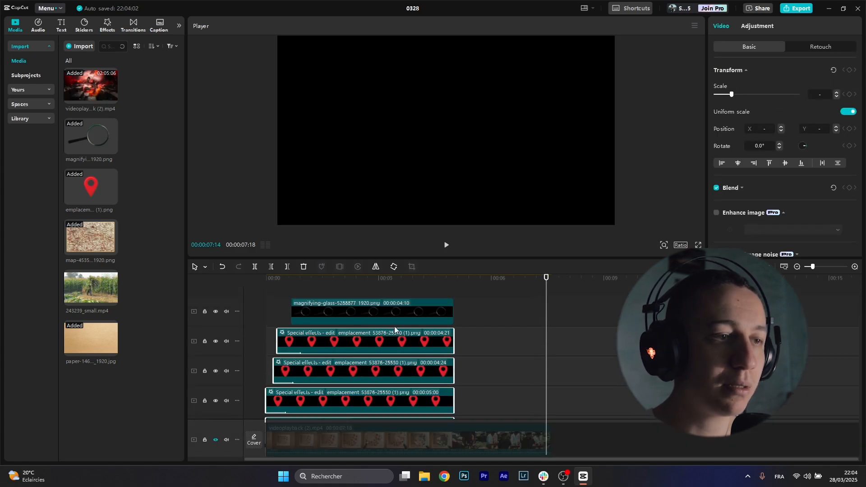
scroll(364, 310, "down", 4)
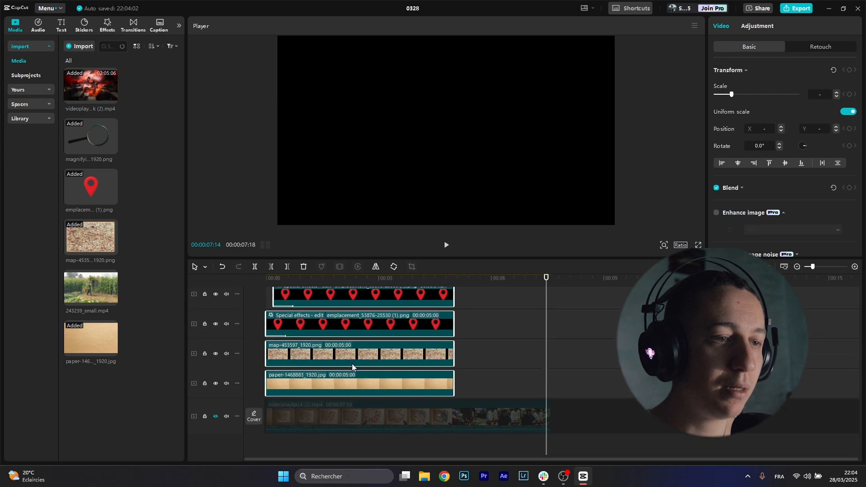
right_click(363, 357)
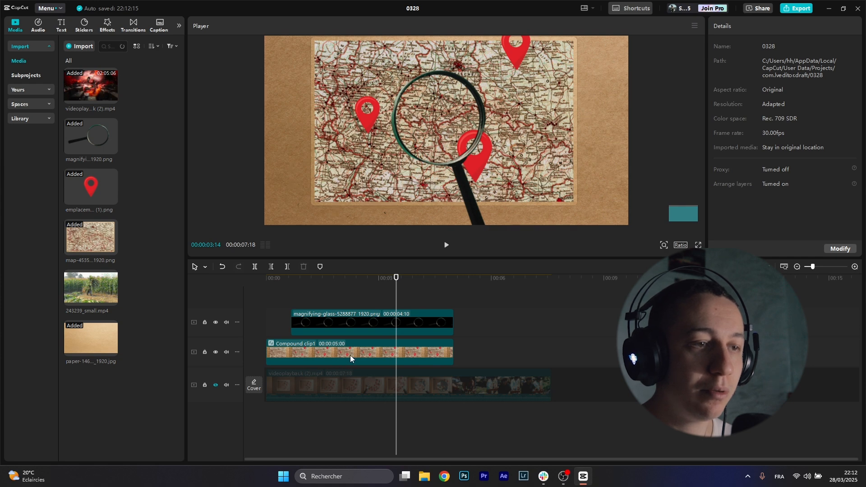
Step: Duplicate the compound clip onto a new track and enlarge the copy to about 125%
left_click(349, 356)
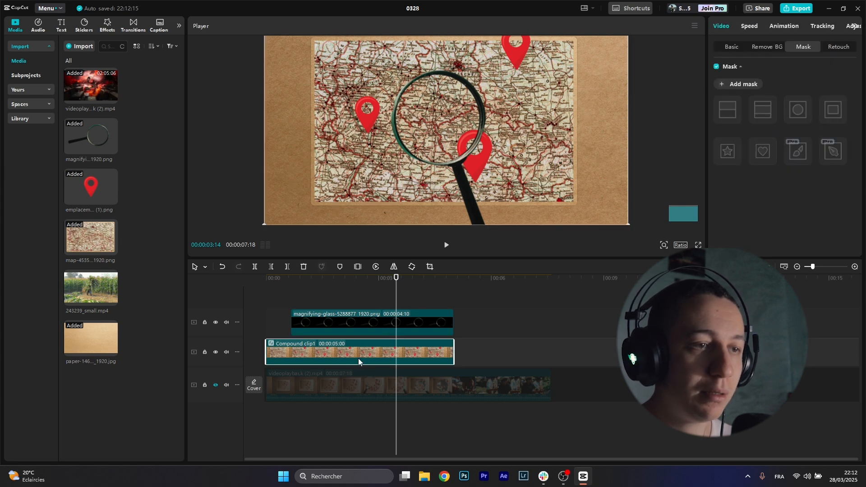
left_click_drag(358, 353, 371, 365)
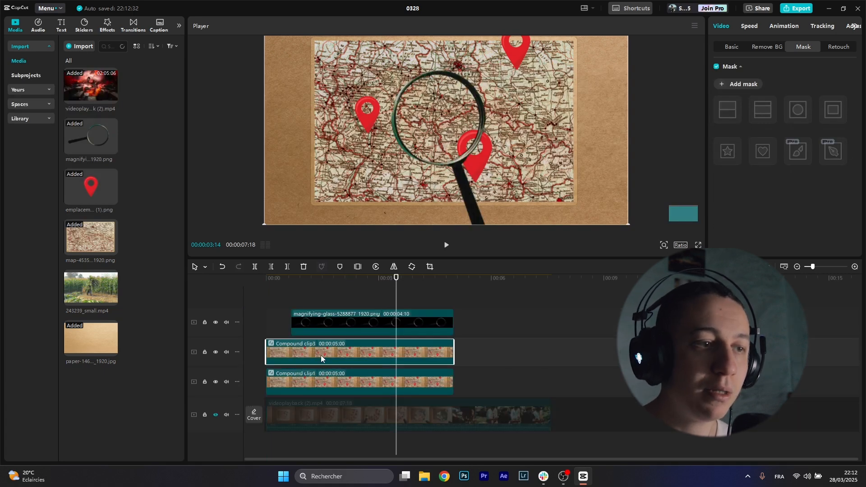
left_click(728, 45)
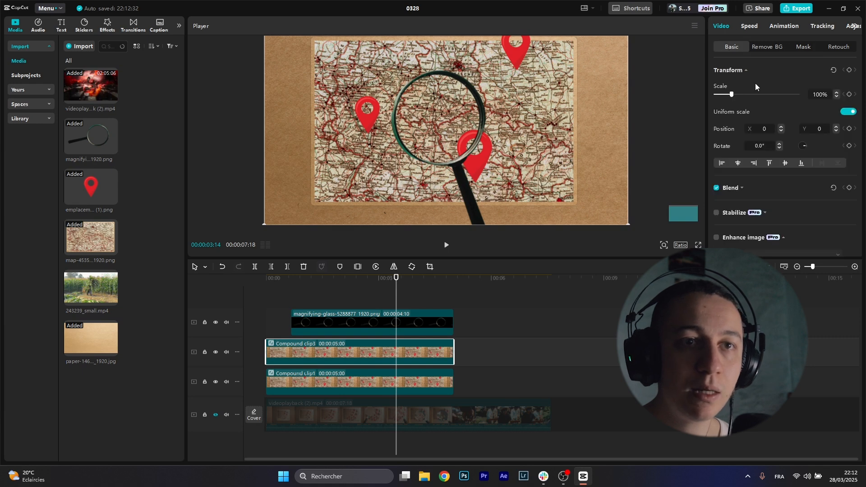
left_click_drag(731, 94, 736, 94)
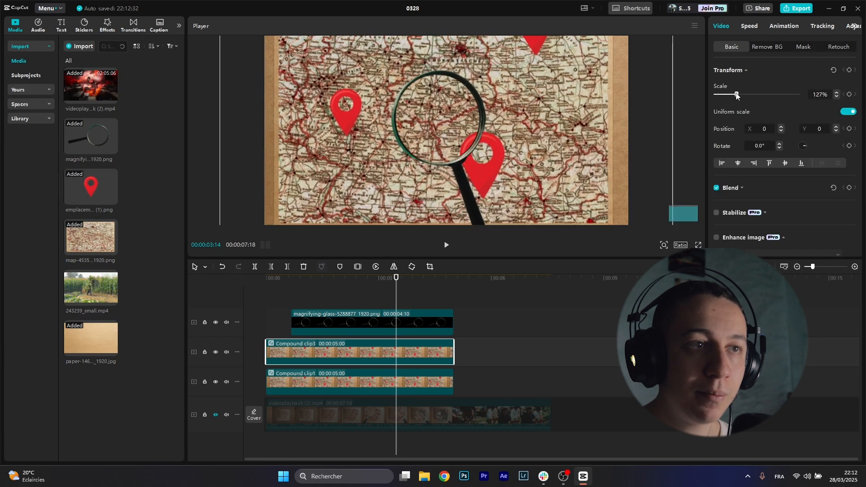
Step: Add a Circle mask to the copy, sized 362×360 at X -30, Y 22 over the lens
left_click(802, 47)
left_click(797, 110)
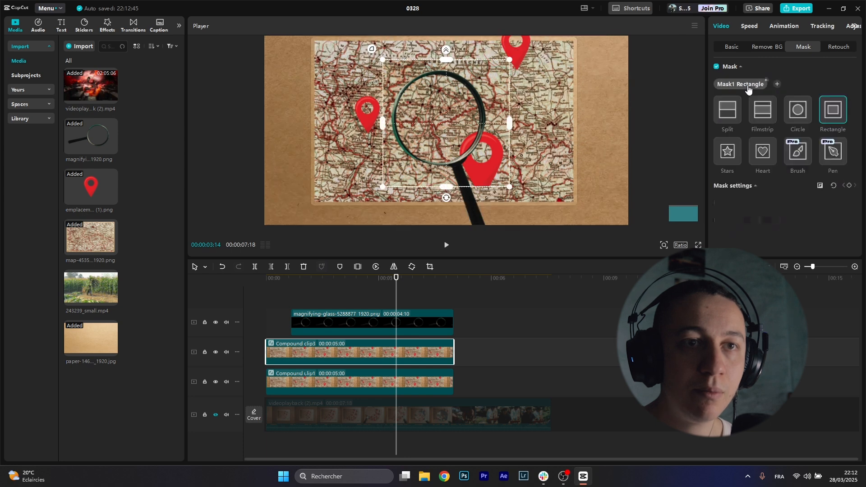
left_click_drag(513, 121, 499, 121)
left_click_drag(448, 58, 446, 101)
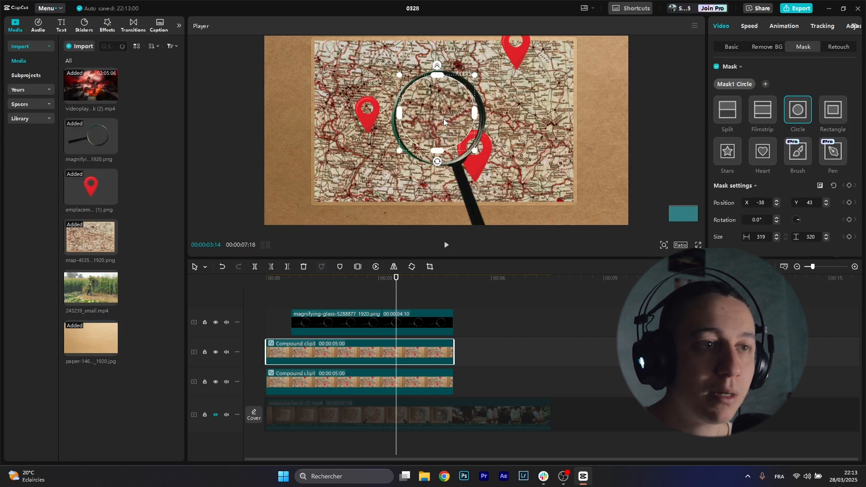
left_click_drag(448, 117, 439, 124)
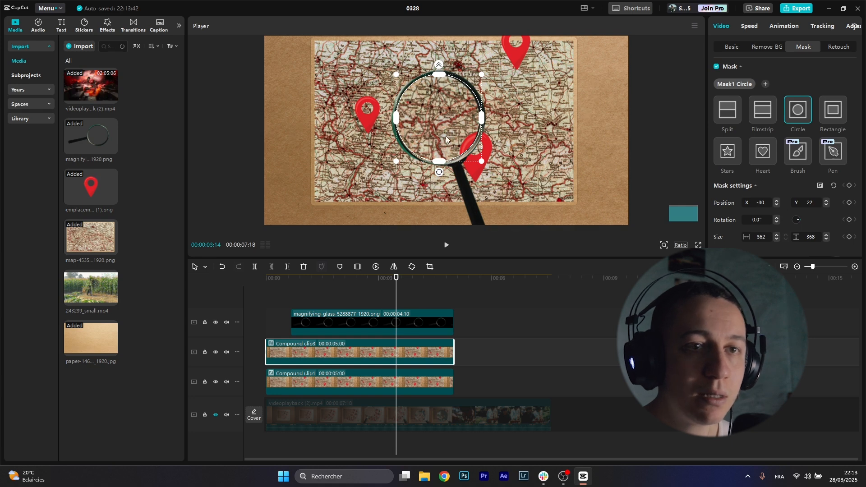
Step: Keyframe Compound clip3's circle mask along the lens path and delete the copy's portion before the cut
left_click(848, 185)
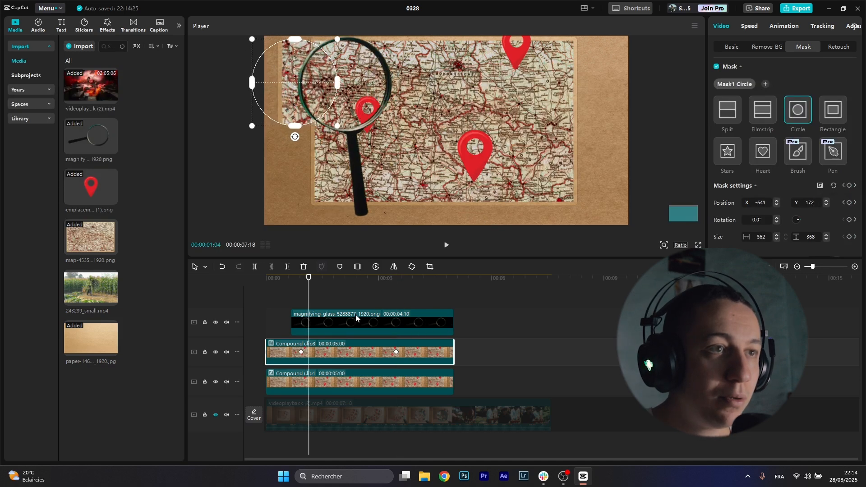
left_click_drag(291, 93, 342, 90)
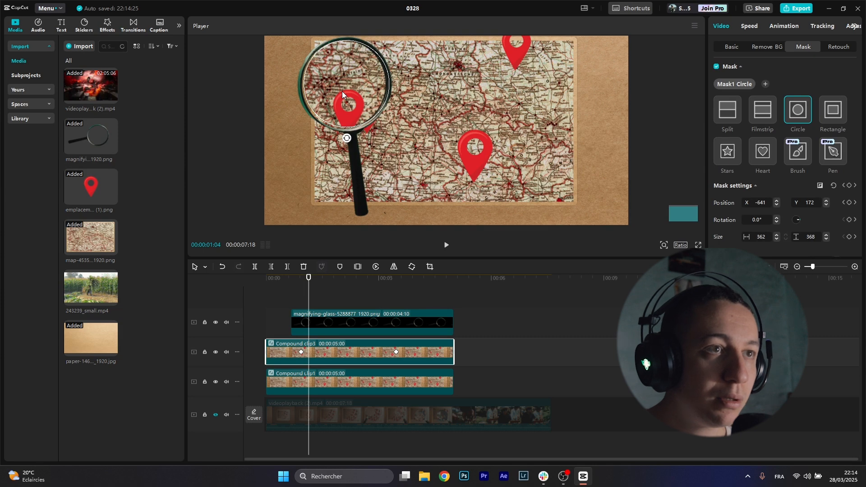
left_click_drag(342, 92, 340, 91)
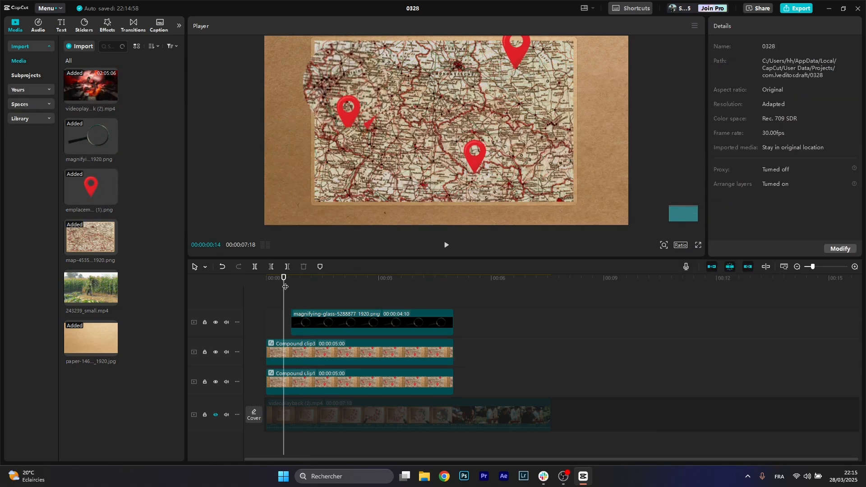
key("q")
key("Right")
key("Right")
key("Right")
key("Right")
key("Right")
key("Right")
key("Right")
key("Right")
key("Right")
key("Right")
key("Right")
key("Right")
left_click_drag(394, 134, 473, 84)
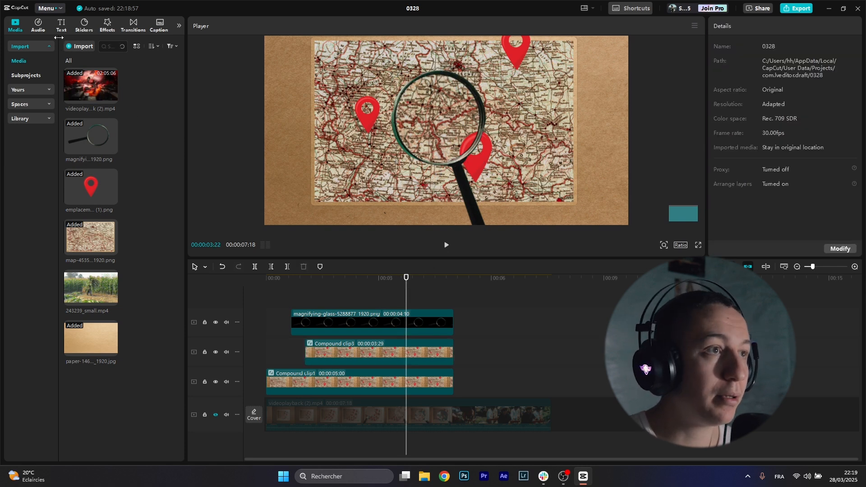
Step: Apply Blurry Focus to Compound clip1, lower Blur to 14, and trim the effect's start
left_click(107, 29)
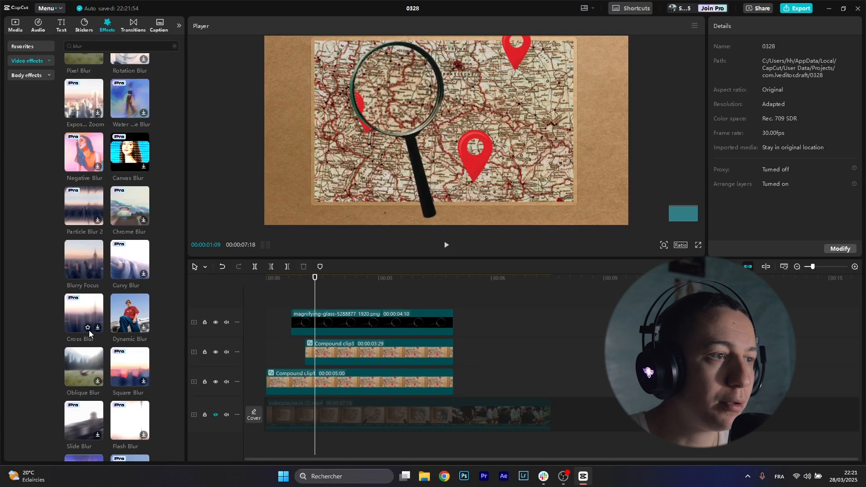
left_click_drag(82, 276, 313, 386)
left_click_drag(739, 107, 731, 110)
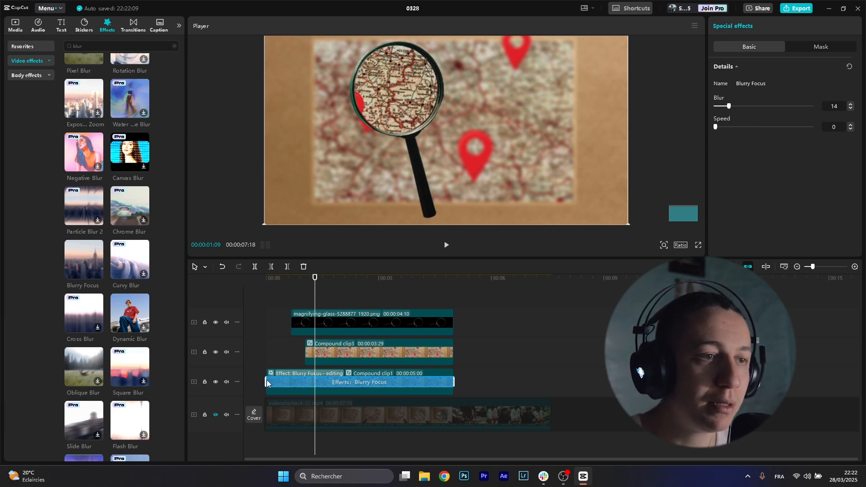
left_click_drag(262, 382, 294, 384)
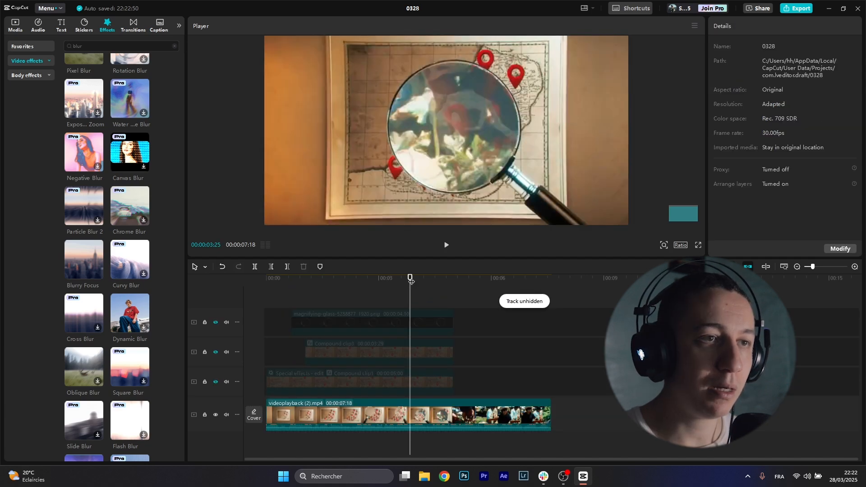
left_click_drag(410, 280, 448, 284)
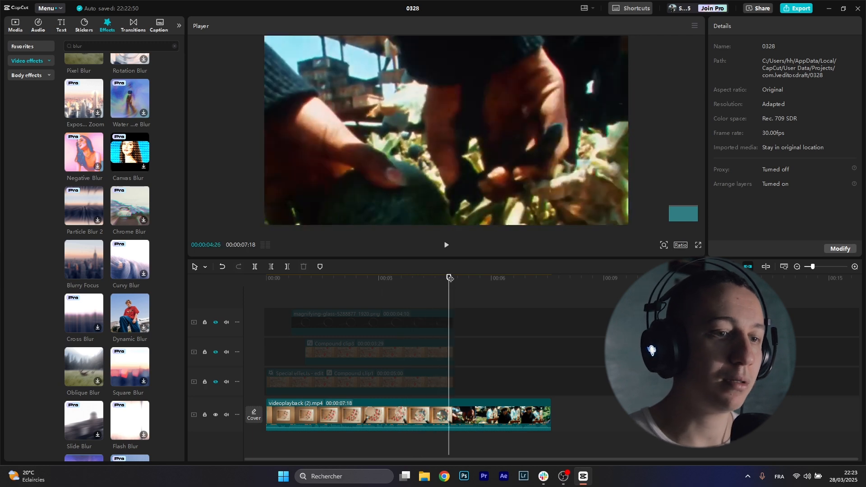
Step: Select the magnifier and add a Transform keyframe at 3:28
left_click_drag(450, 278, 390, 284)
left_click(409, 326)
left_click(395, 285)
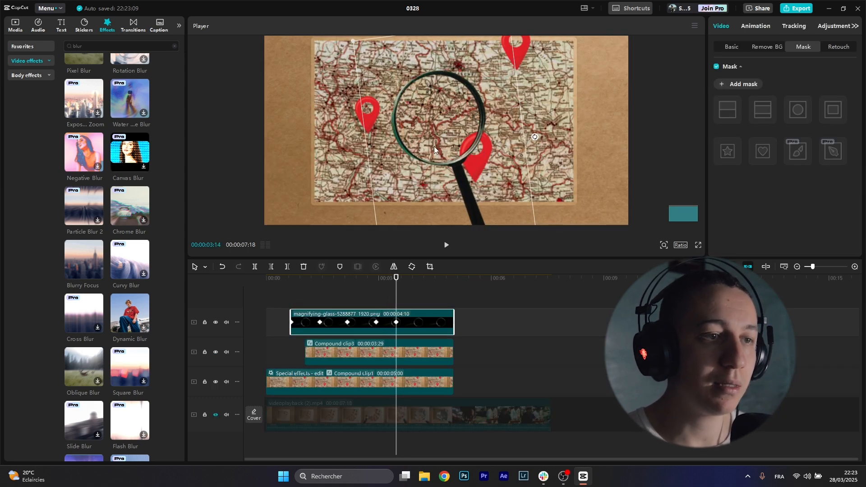
left_click(397, 281)
left_click_drag(396, 281, 414, 286)
left_click(849, 70)
Step: Scale the magnifier to 500% at 4:20, then add 243239_small.mp4 on a new top track
left_click_drag(414, 282, 441, 282)
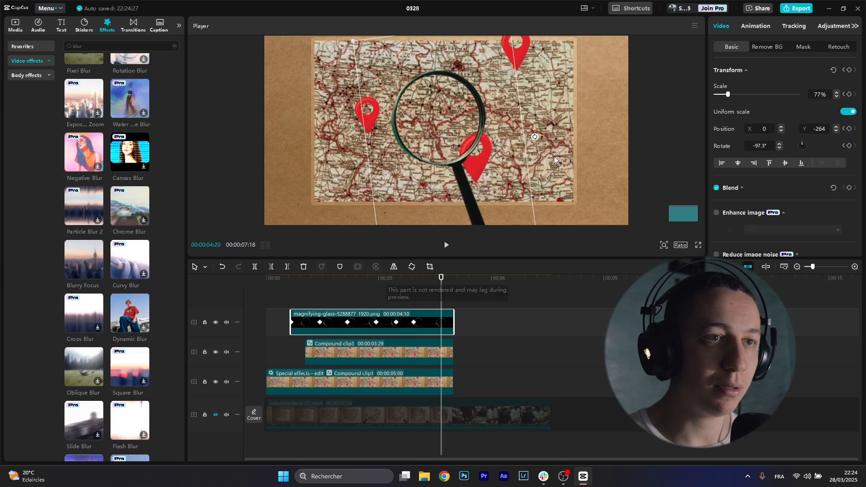
left_click_drag(728, 95, 798, 94)
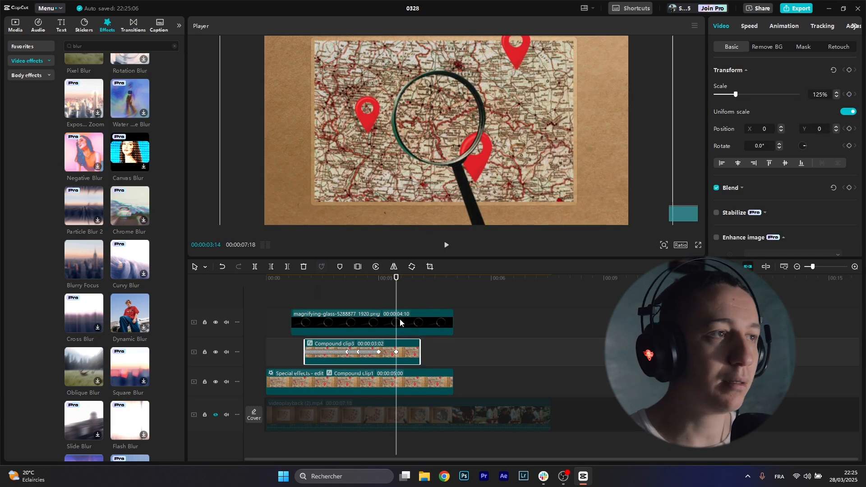
left_click(15, 25)
left_click_drag(86, 289, 375, 296)
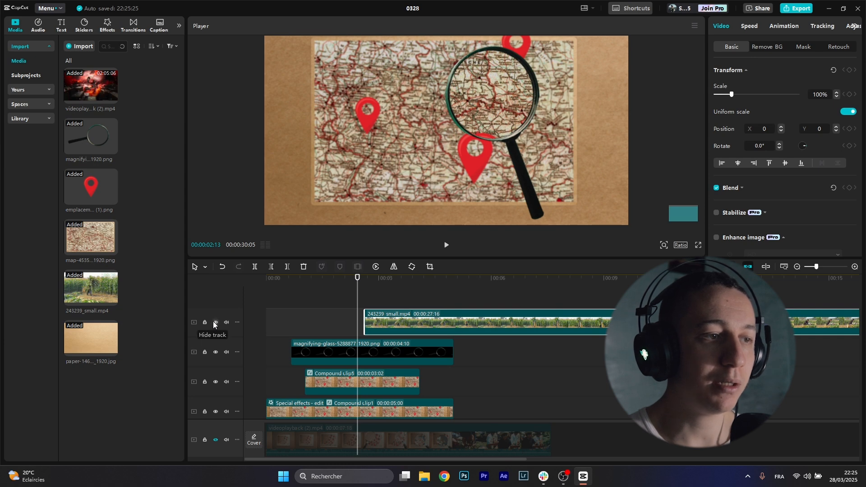
Step: Hide the cornfield clip, align it with the zoom-in, and move it beneath the magnifying glass track
left_click(215, 322)
left_click_drag(354, 280, 401, 281)
left_click_drag(400, 324, 425, 326)
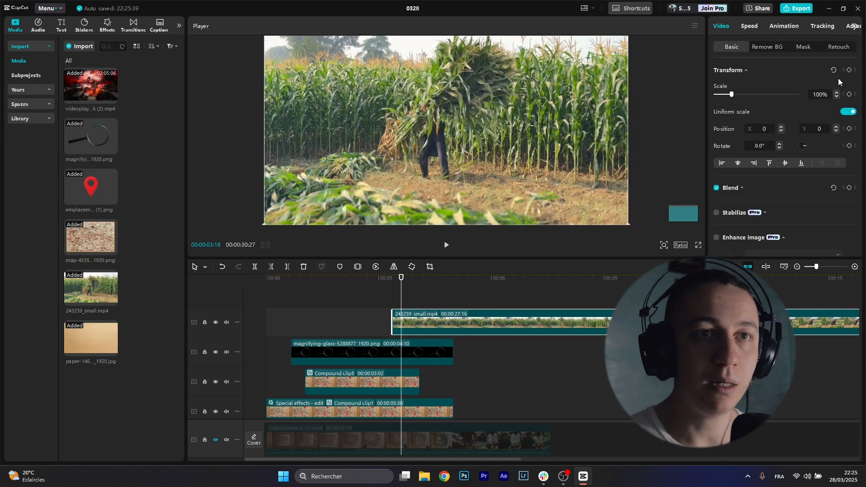
left_click_drag(445, 324, 446, 373)
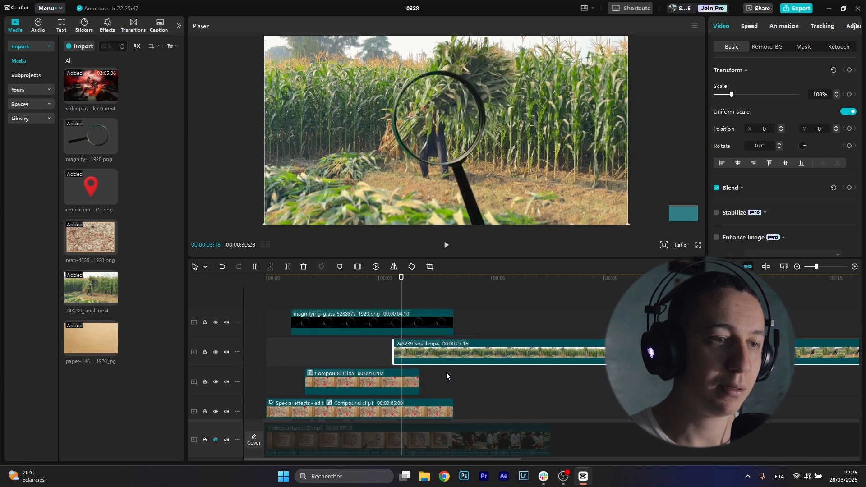
Step: Give the cornfield clip a circle mask positioned inside the lens, then unhide the other tracks
left_click(807, 46)
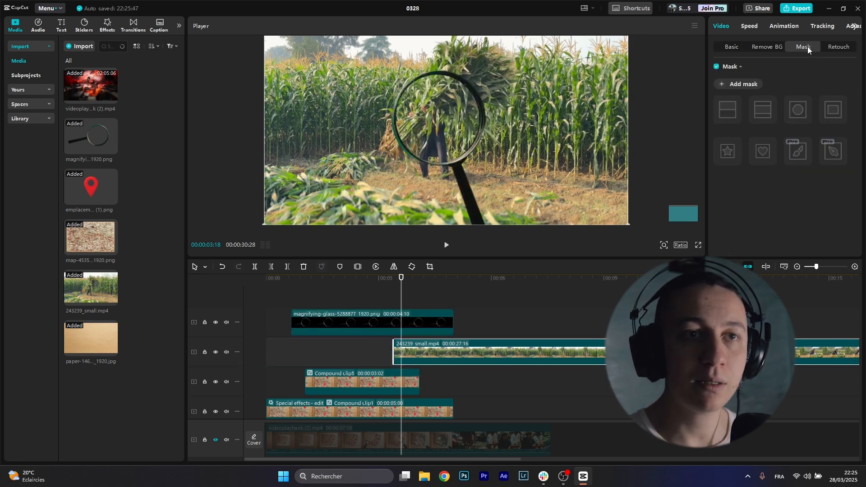
left_click(740, 86)
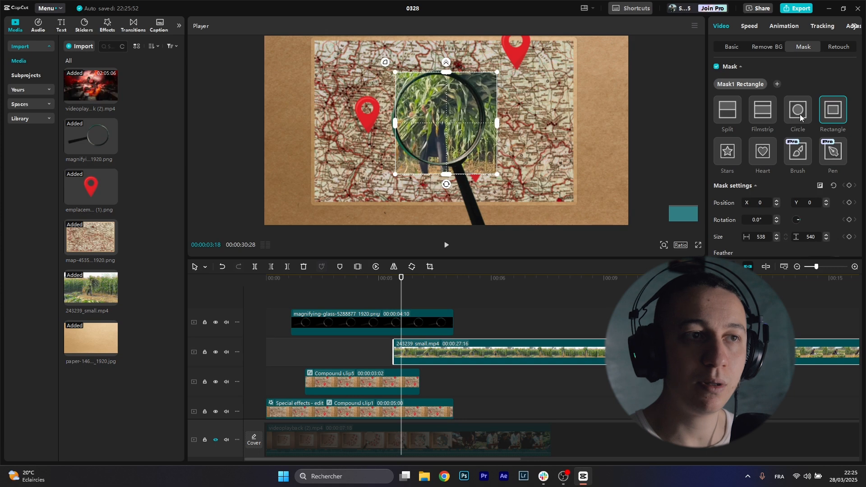
left_click(800, 115)
left_click_drag(458, 134, 441, 177)
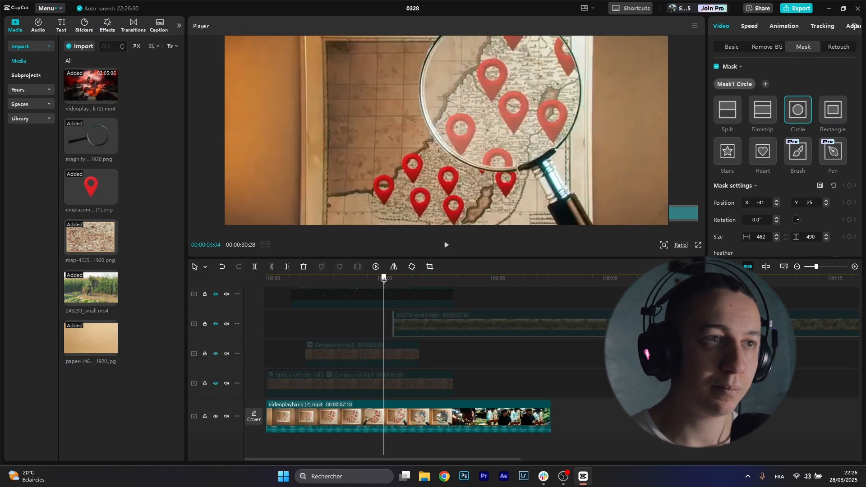
left_click_drag(384, 279, 410, 283)
left_click(418, 297)
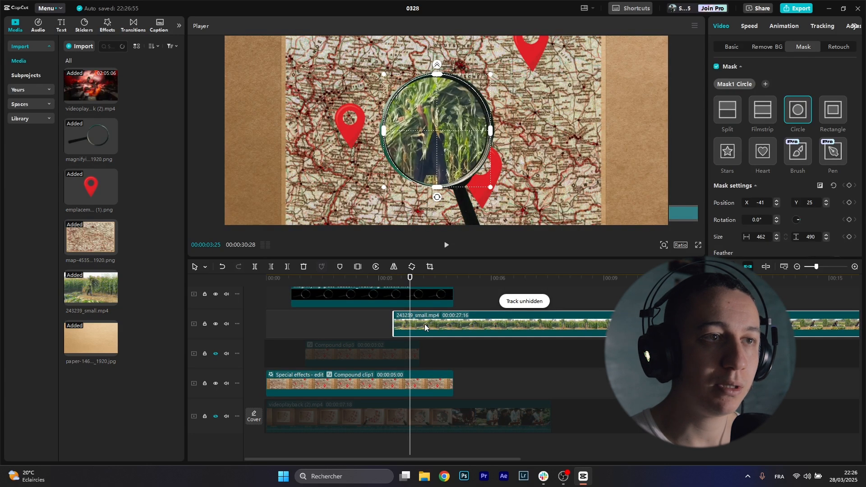
Step: Apply the Screen Wipe entrance animation to the cornfield clip
left_click(782, 29)
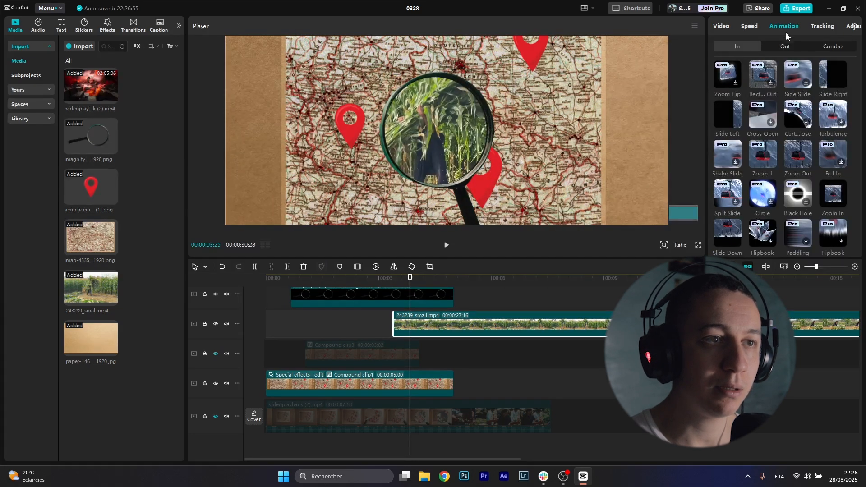
scroll(858, 171, "down", 1)
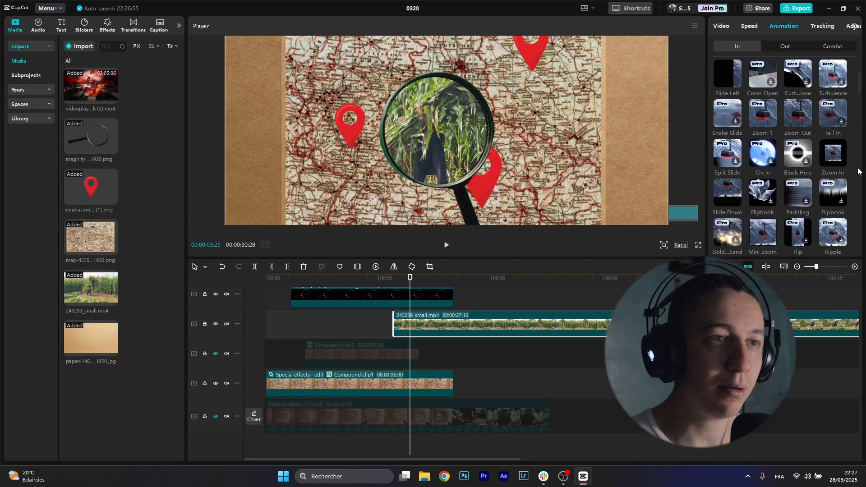
scroll(858, 171, "down", 4)
left_click(763, 189)
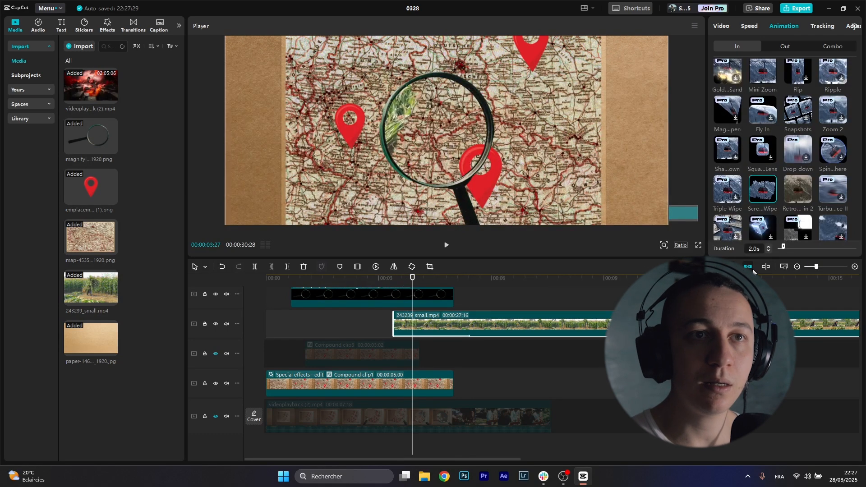
Step: Lengthen the magnifying glass and map compound clips so the map runs to 8:12
left_click(436, 301)
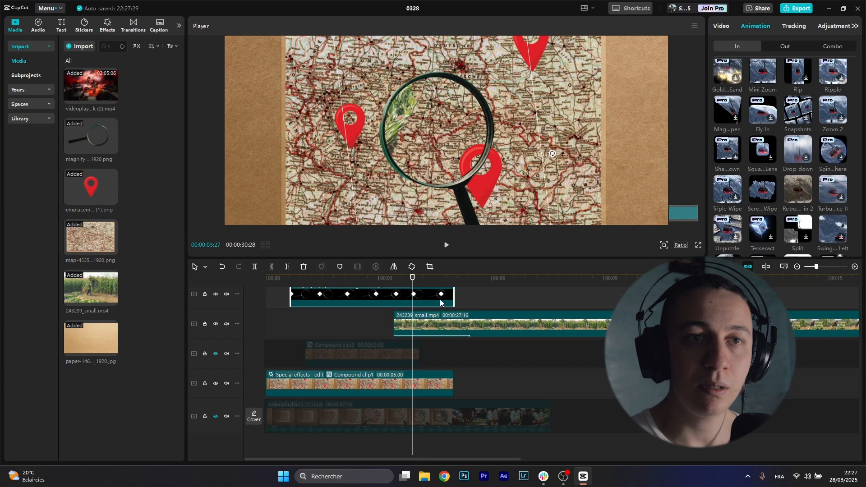
left_click_drag(453, 296, 494, 296)
left_click_drag(413, 280, 394, 283)
left_click(451, 318)
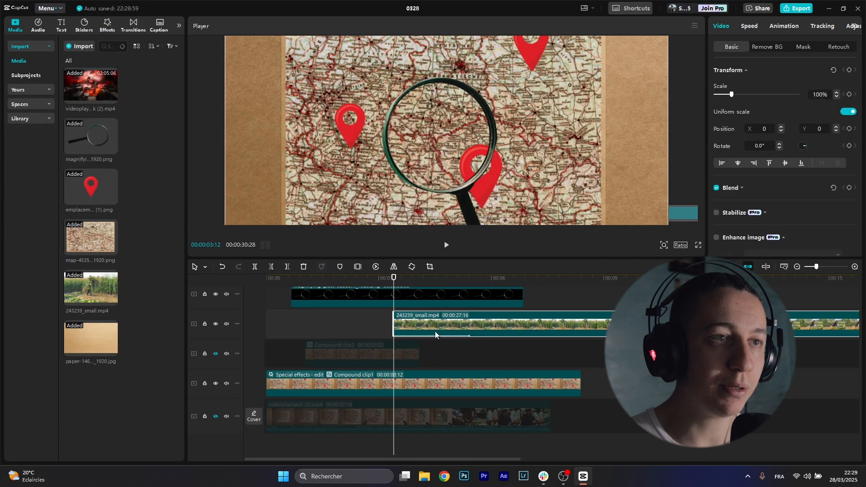
Step: Keyframe the cornfield clip's Blend opacity at 0%, then at a higher value later in the clip
left_click(735, 187)
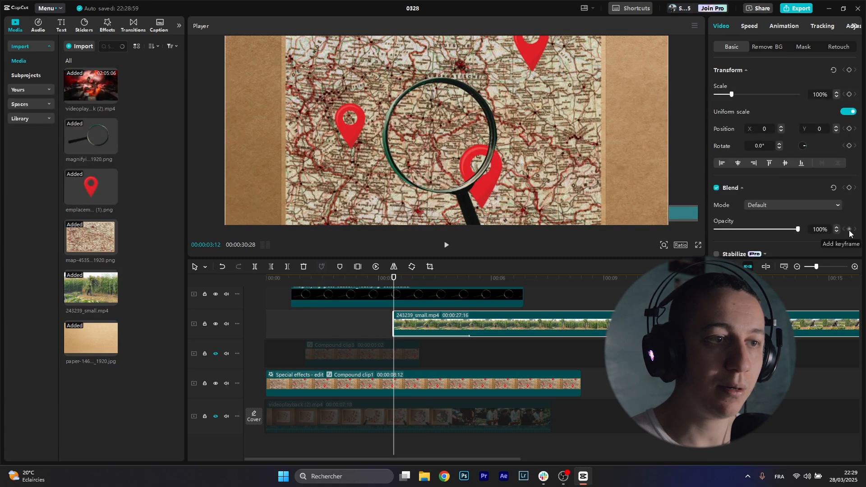
left_click(826, 229)
type("0")
key("Return")
left_click_drag(407, 280, 444, 281)
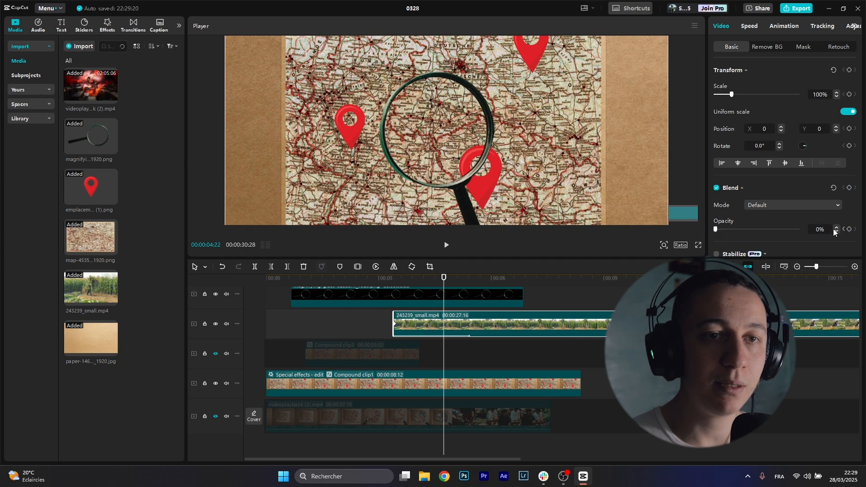
type("10")
key("Return")
Step: Play back the cornfield fade-in from an earlier point to preview it
left_click(386, 279)
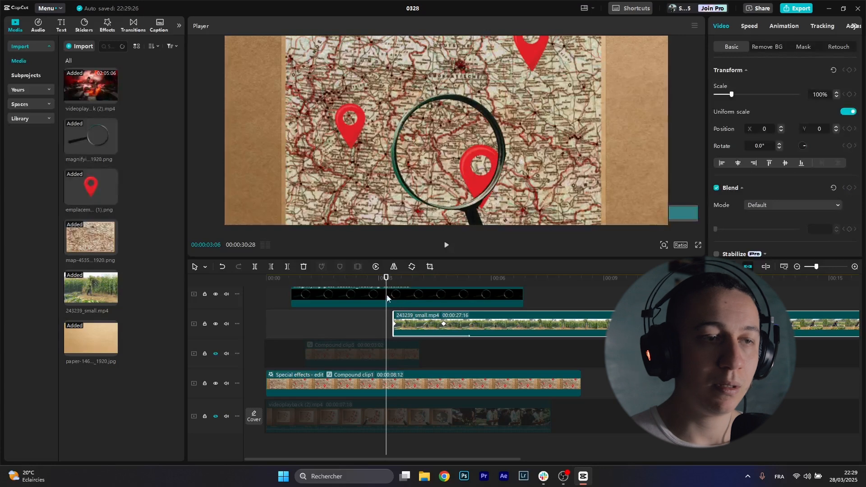
key("space")
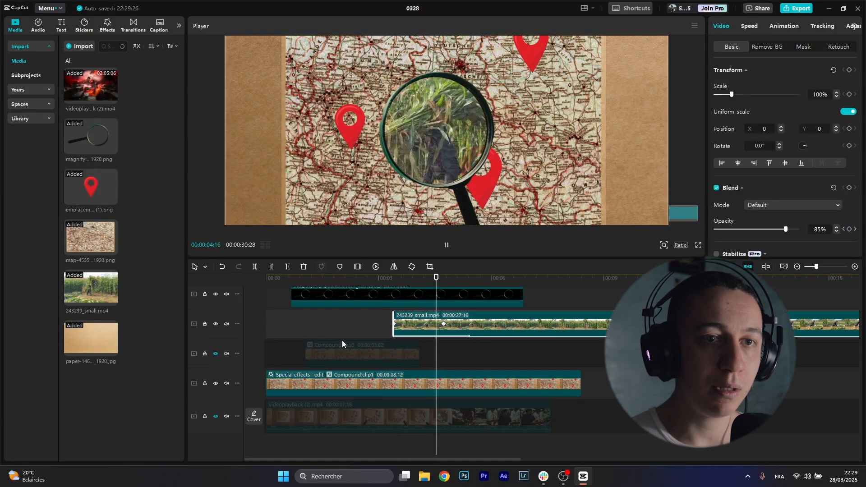
key("space")
scroll(291, 357, "down", 3)
left_click(344, 347)
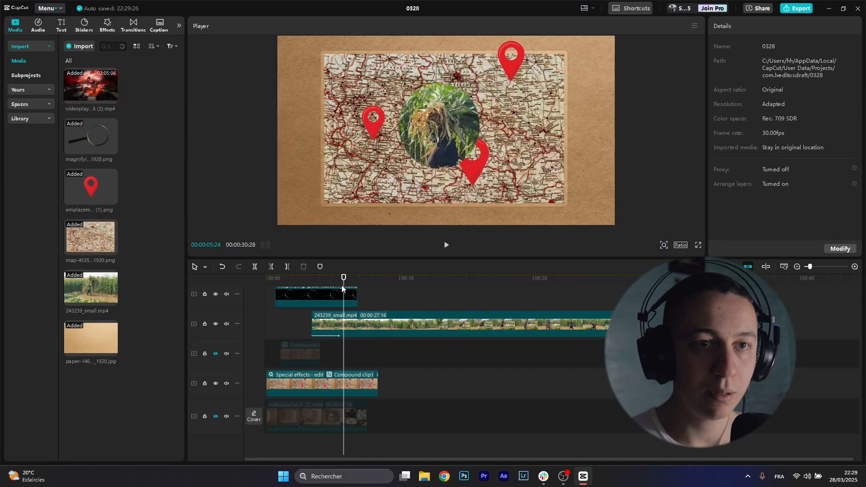
Step: Add a keyframe to the cornfield clip's circle mask at the current frame
left_click(345, 297)
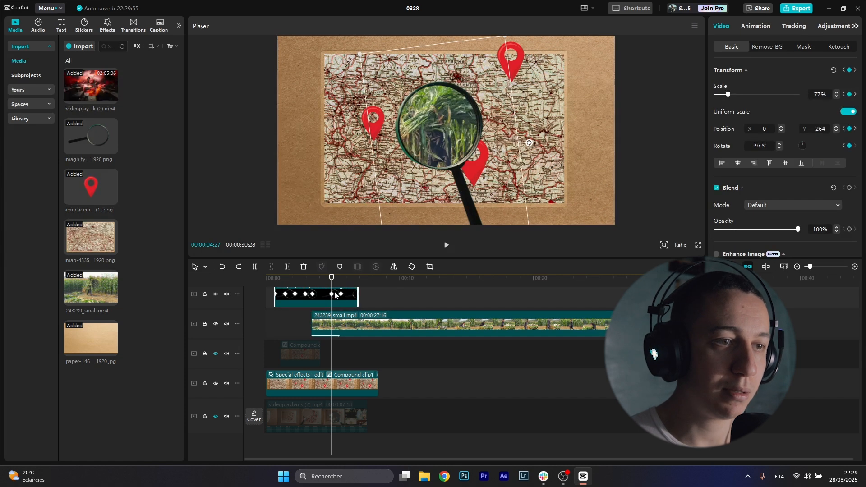
left_click(347, 326)
left_click(808, 46)
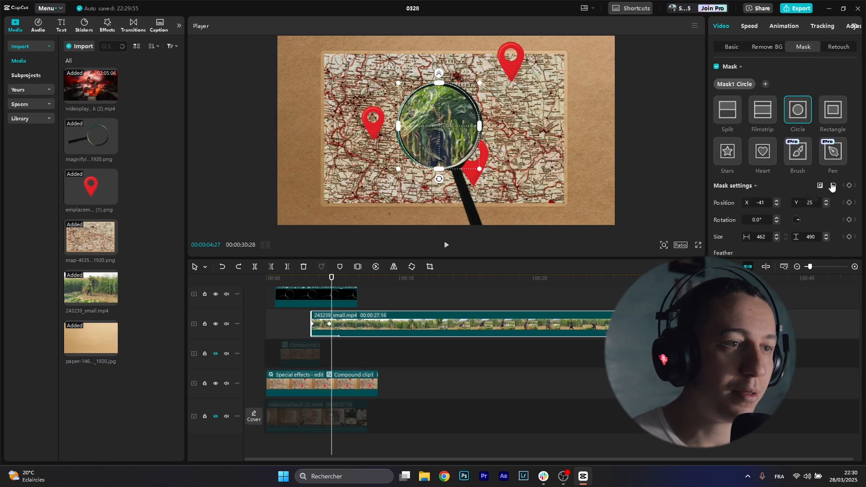
left_click(850, 187)
Step: At a later frame, enlarge the circle mask to 659×699 to fill the zoomed lens
key("space")
key("space")
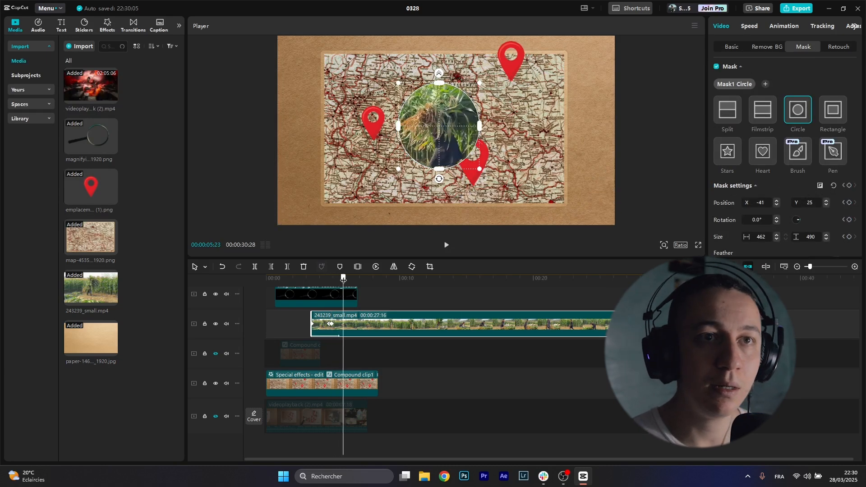
left_click(350, 297)
left_click_drag(343, 280, 342, 281)
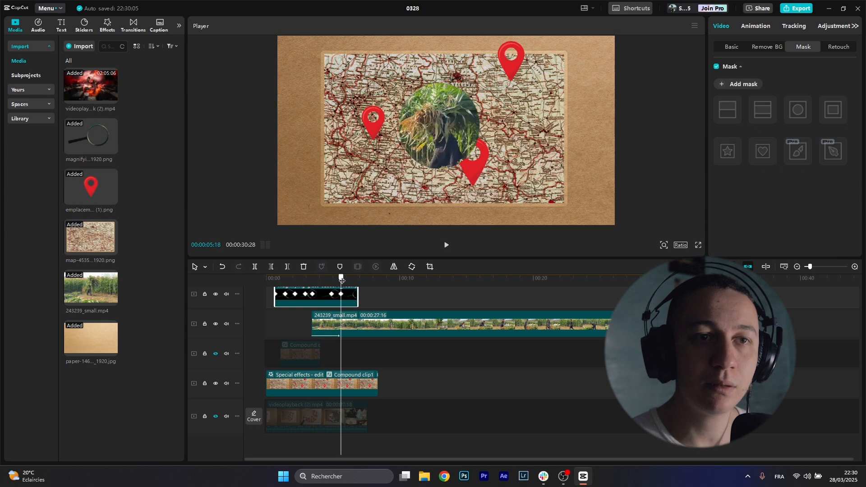
left_click(366, 320)
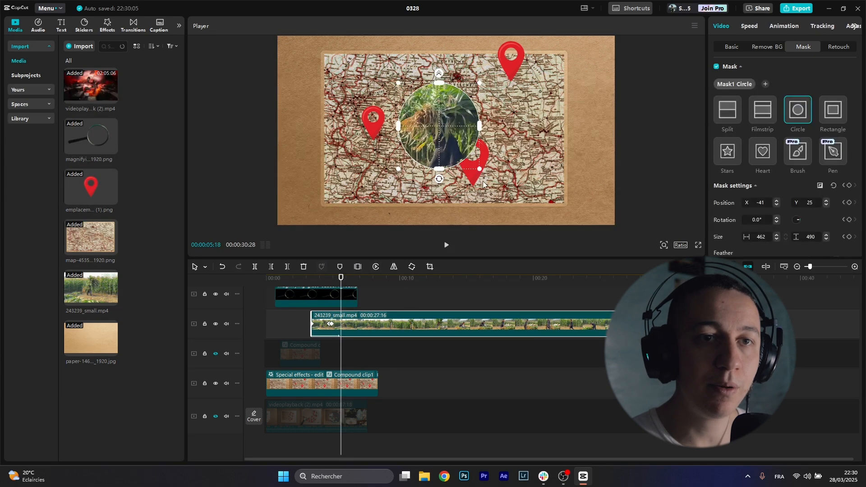
left_click_drag(479, 169, 619, 202)
left_click(333, 277)
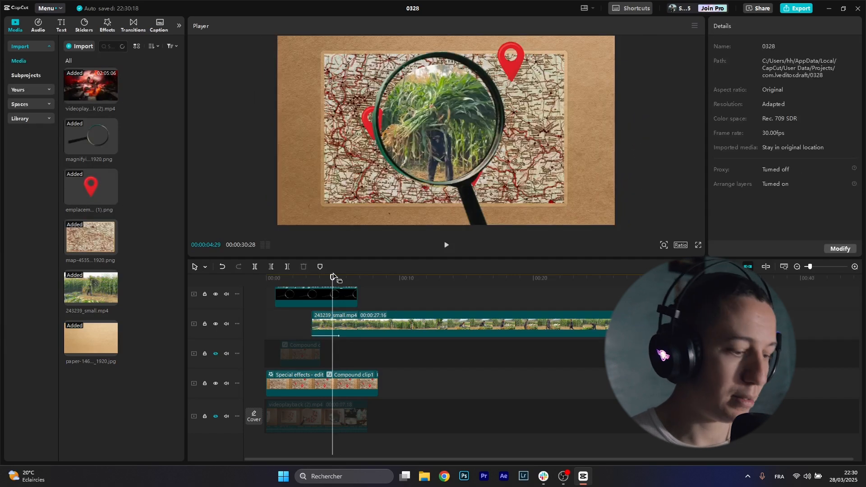
Step: Nudge the enlarged mask up to Y 38 so it sits centred in the lens
left_click(350, 329)
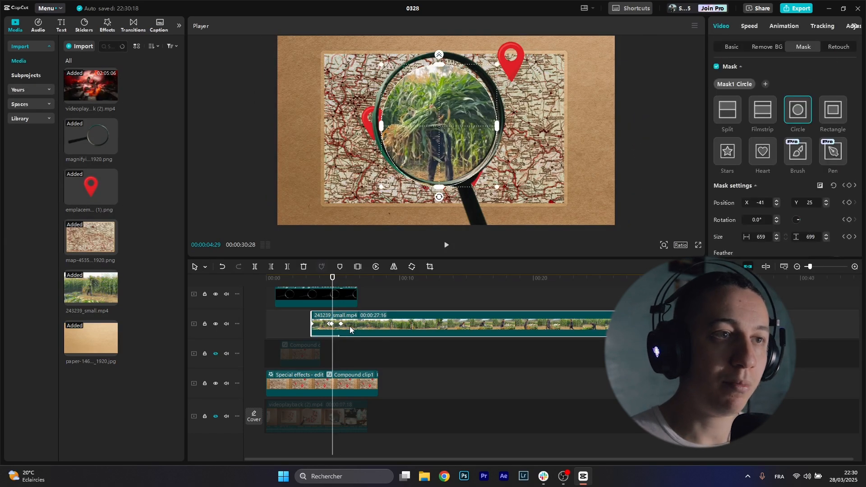
key("Left")
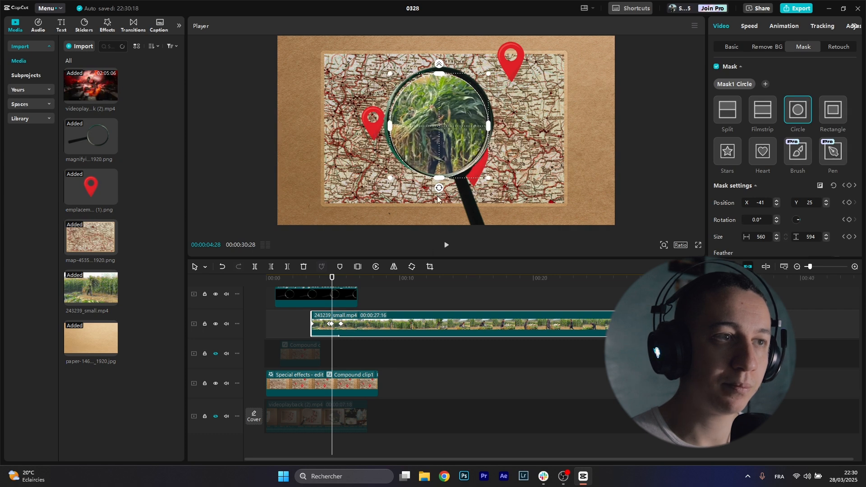
left_click_drag(436, 146, 437, 144)
key("Right")
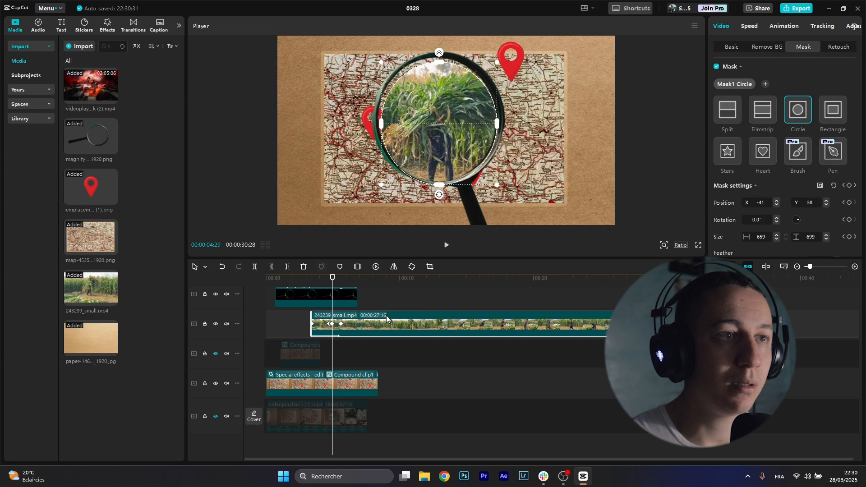